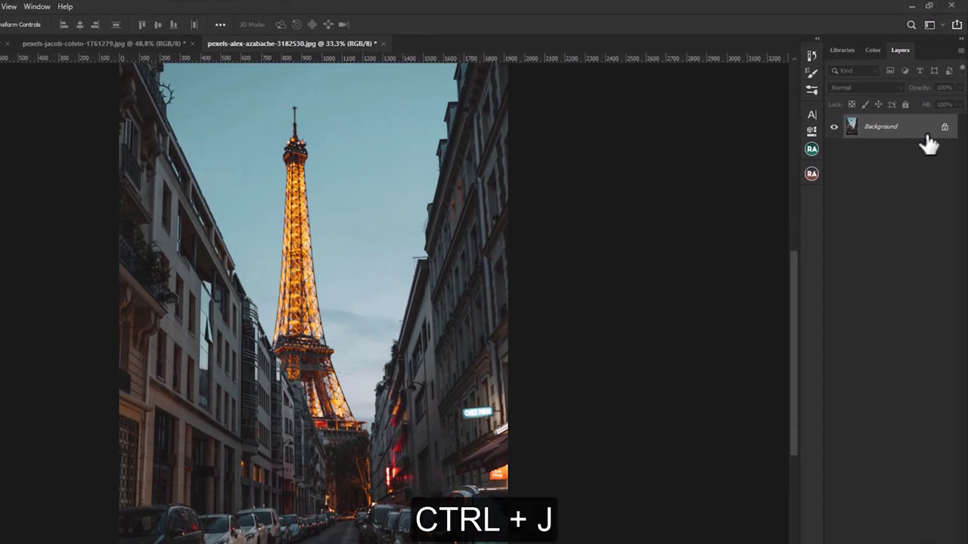
# Duplicate the Eiffel Tower Background as Layer 1 and convert it to a smart object
pyautogui.hotkey('ctrl', 'j')
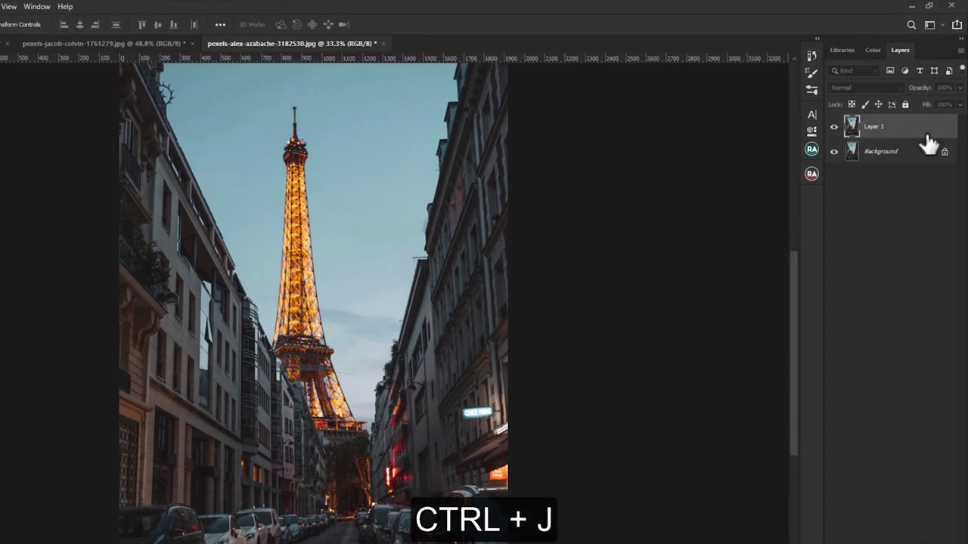
pyautogui.rightClick(928, 144)
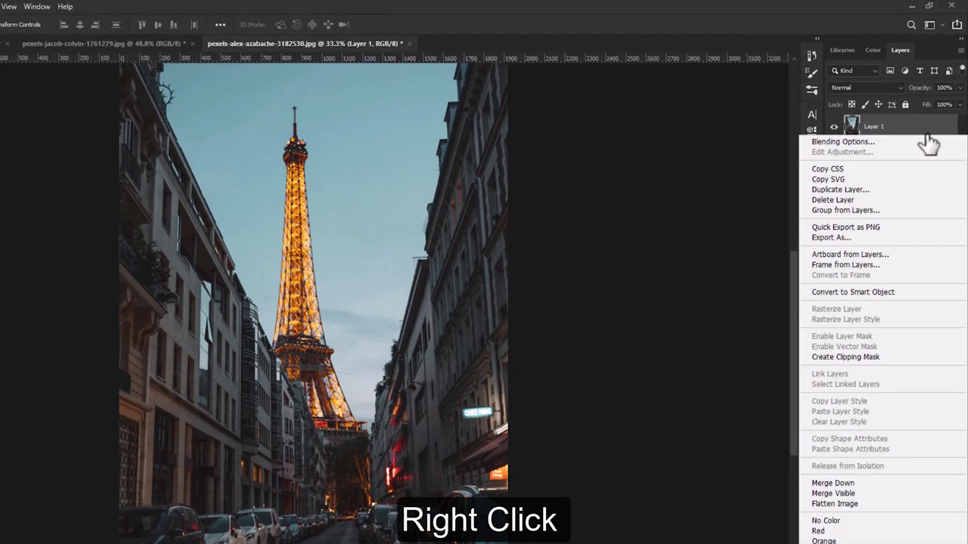
pyautogui.click(892, 293)
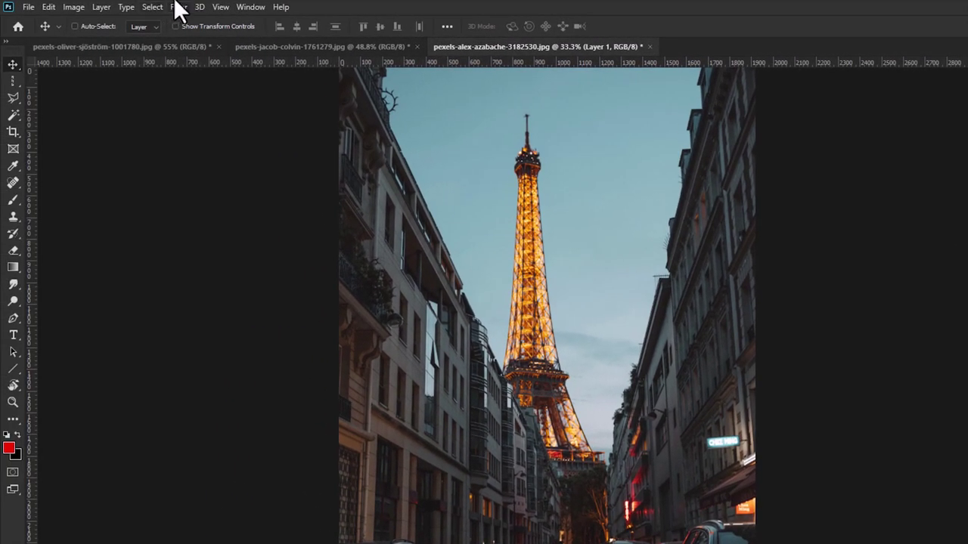
# Apply the Camera Raw Filter to Layer 1 and lower Basic Exposure to -2.35
pyautogui.click(178, 8)
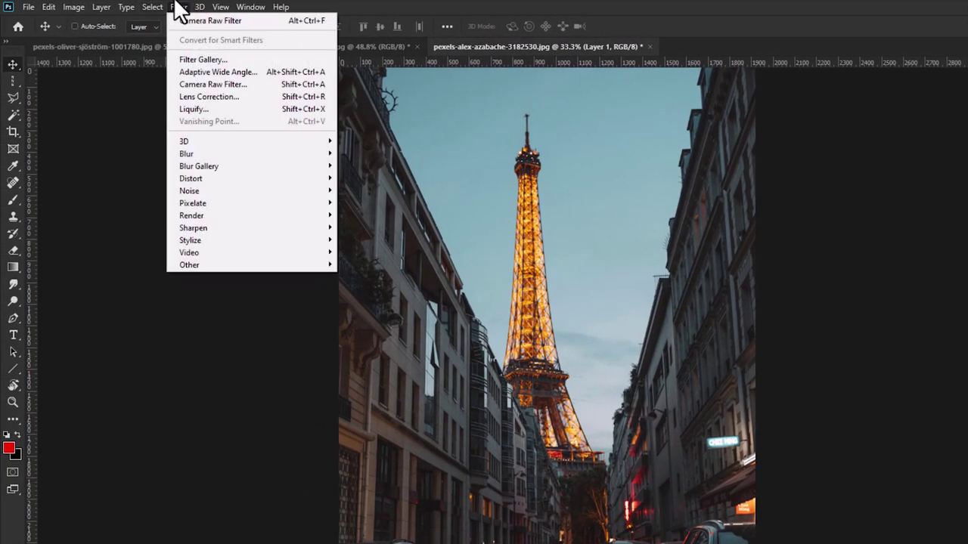
pyautogui.click(204, 84)
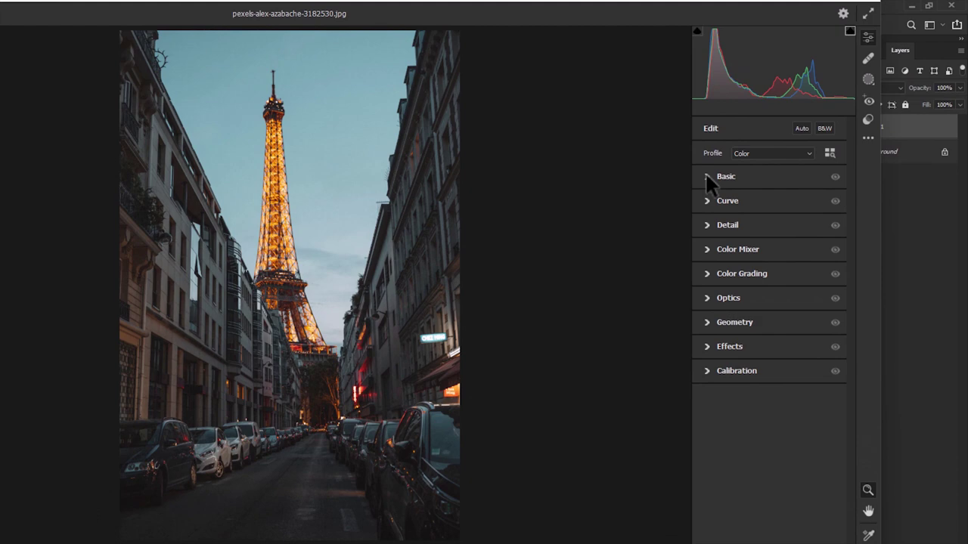
pyautogui.click(706, 177)
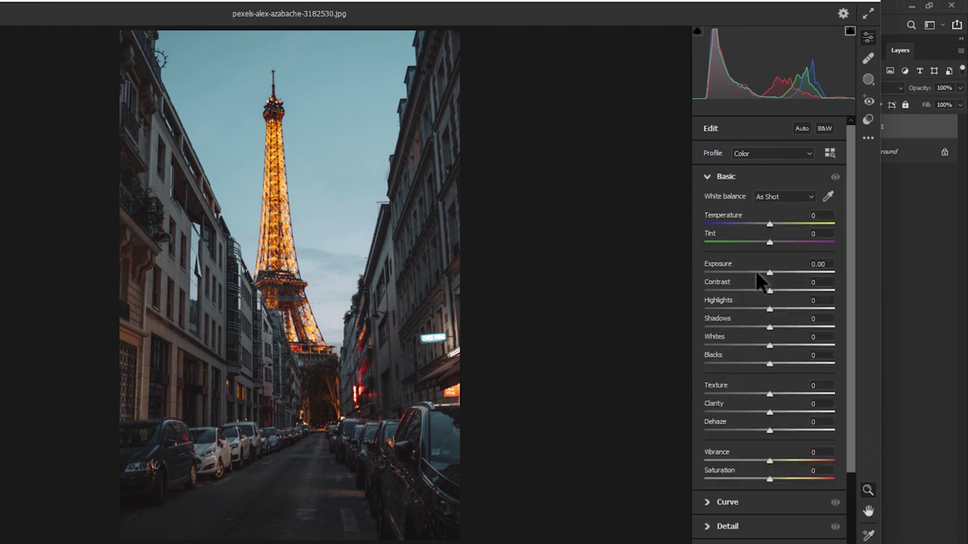
pyautogui.moveTo(754, 272); pyautogui.dragTo(739, 278)
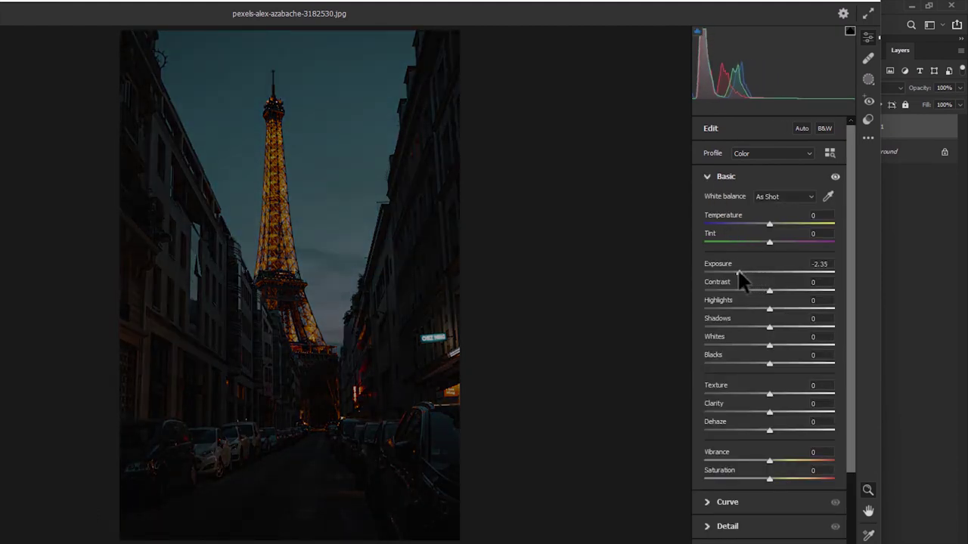
# Set Color Mixer saturation for reds, greens, aquas, blues and purples to -100
pyautogui.scroll(-3, 721, 378)
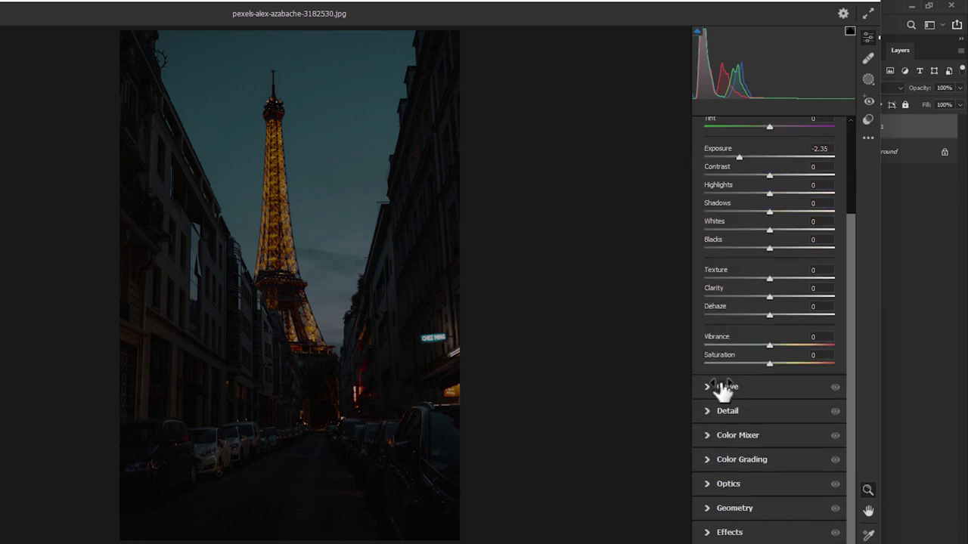
pyautogui.click(721, 442)
pyautogui.click(741, 286)
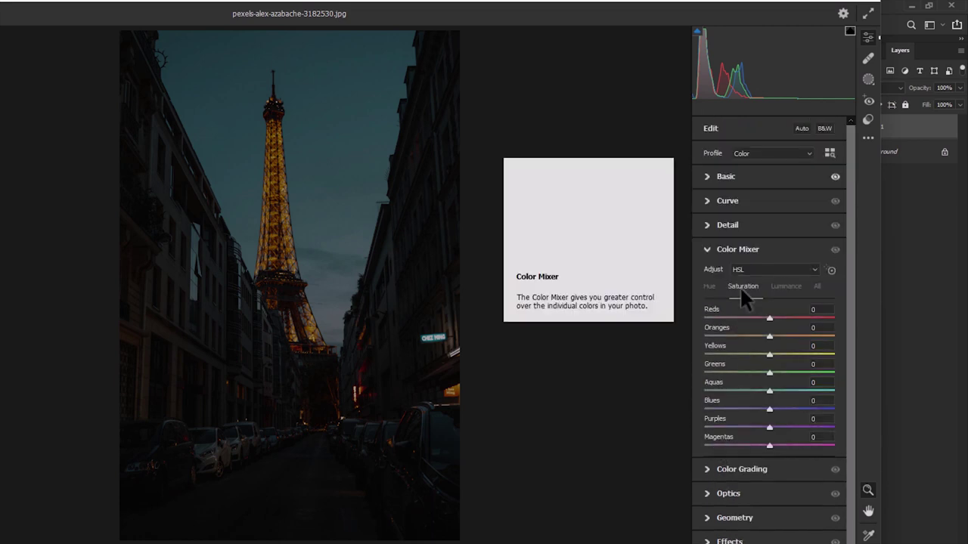
pyautogui.moveTo(774, 319); pyautogui.dragTo(772, 319)
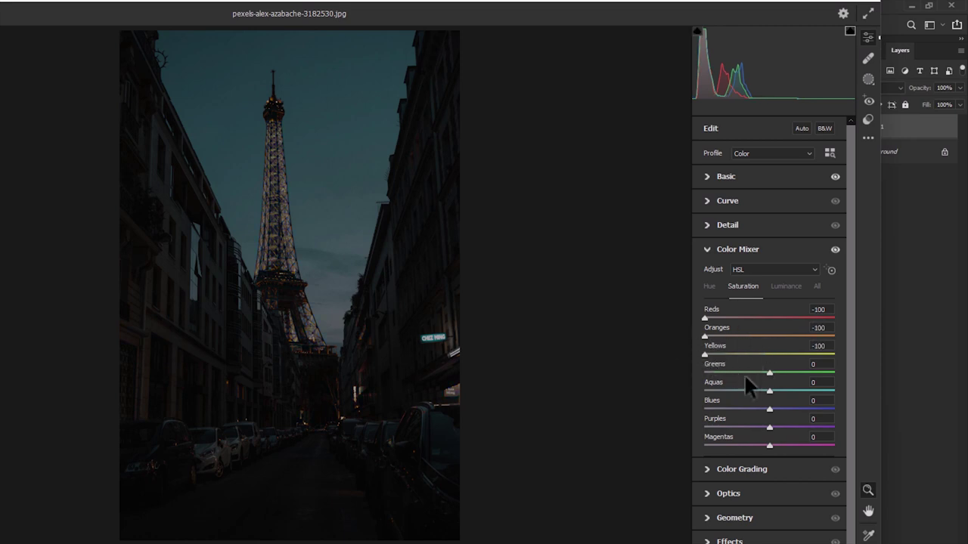
pyautogui.moveTo(769, 373); pyautogui.dragTo(696, 378)
pyautogui.moveTo(769, 391); pyautogui.dragTo(690, 395)
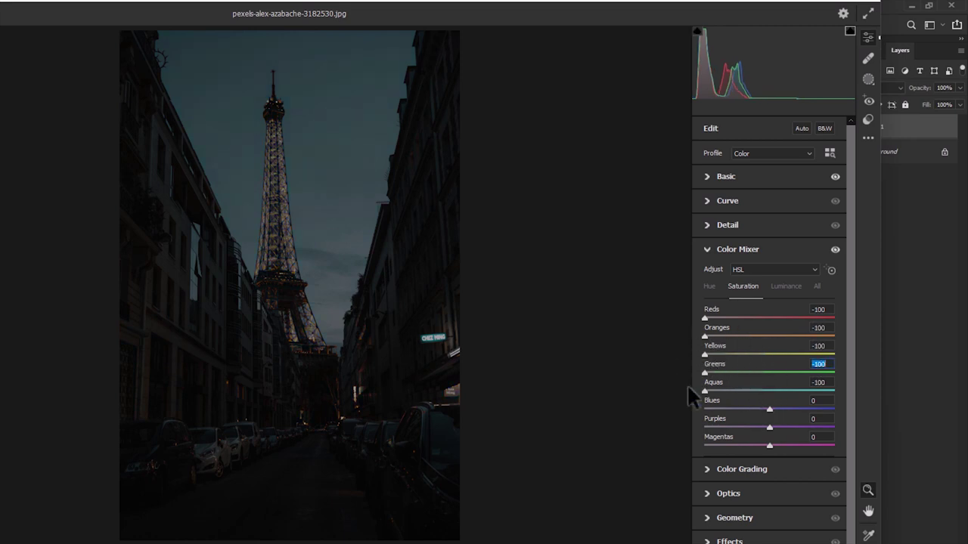
pyautogui.moveTo(769, 409); pyautogui.dragTo(686, 403)
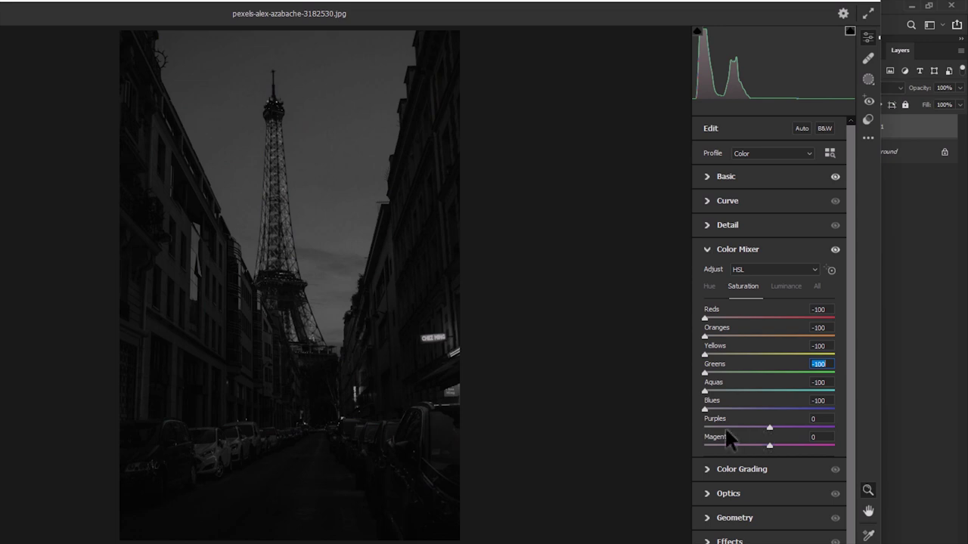
pyautogui.moveTo(725, 428)
pyautogui.mouseDown()
pyautogui.moveTo(701, 429)
pyautogui.moveTo(700, 446)
pyautogui.mouseUp()
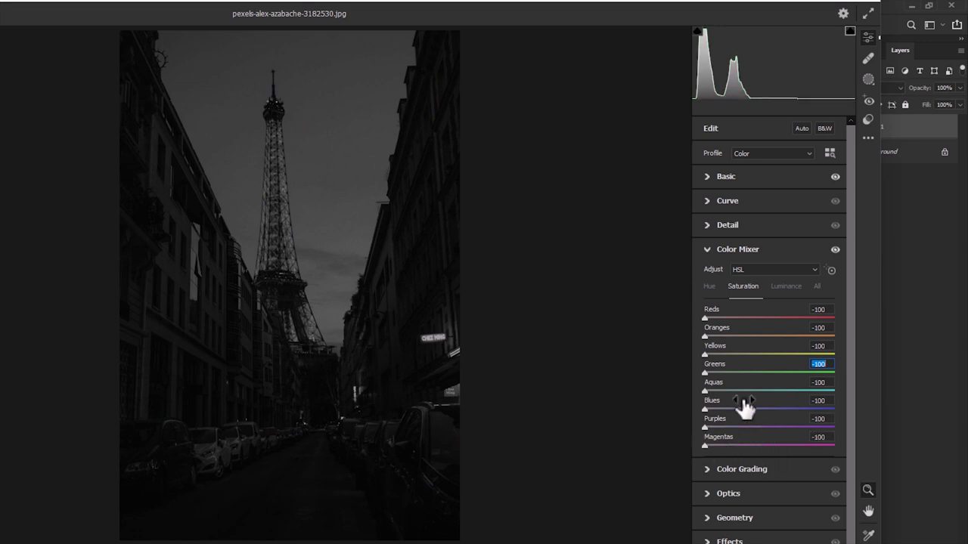
# Turn on the highlight clipping warning and raise Whites to +50
pyautogui.click(707, 176)
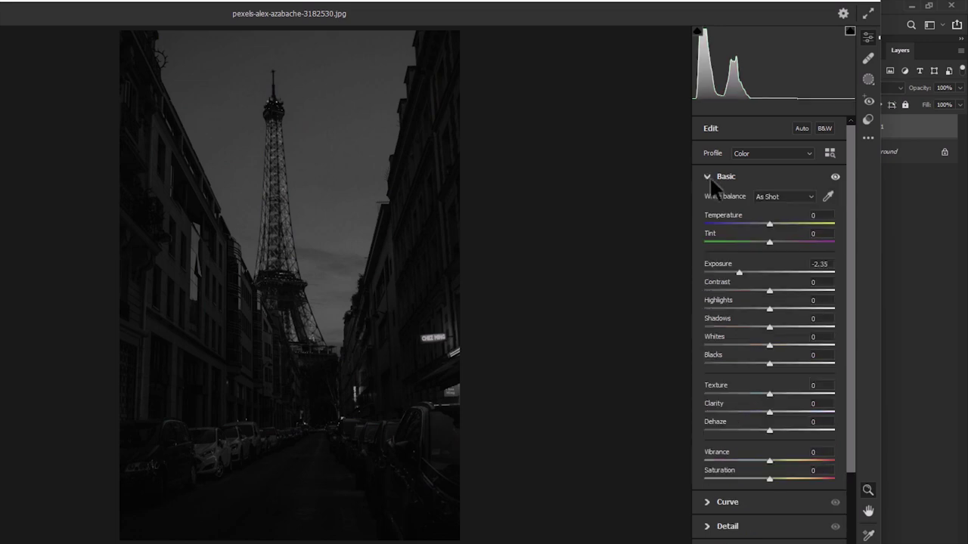
pyautogui.click(849, 30)
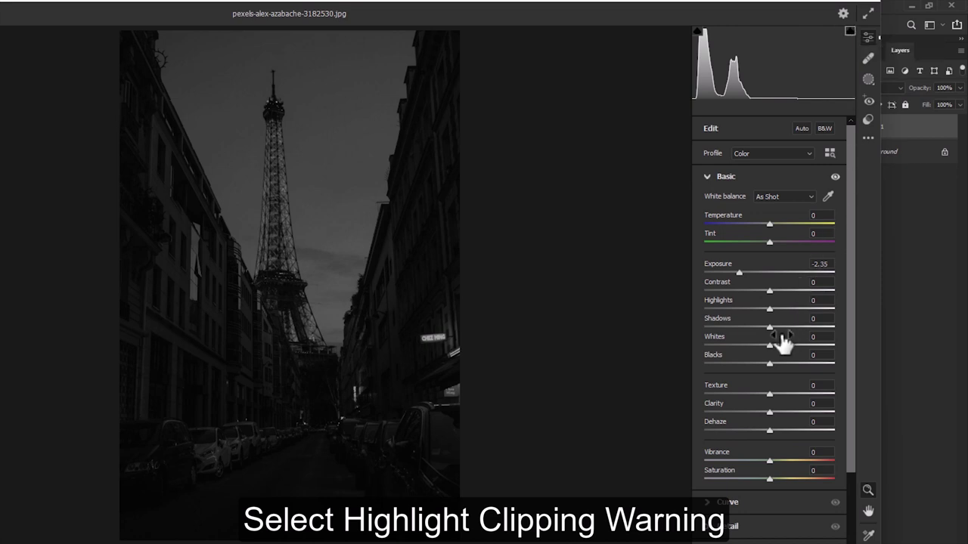
pyautogui.moveTo(769, 345); pyautogui.dragTo(803, 346)
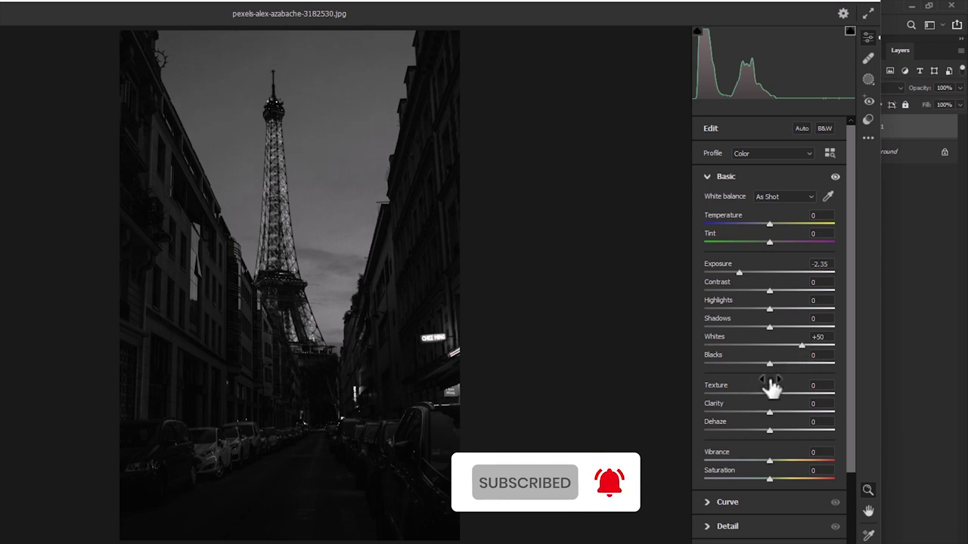
# Enter Texture -5, Clarity +10, Dehaze +25, Vibrance +27 and Saturation 25
pyautogui.click(811, 387)
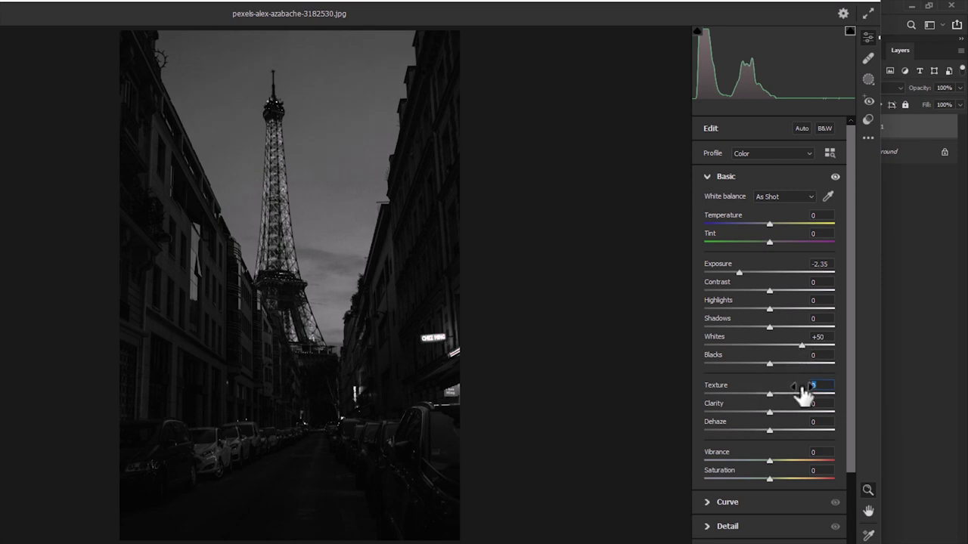
pyautogui.write('-5')
pyautogui.press('Tab')
pyautogui.write('10')
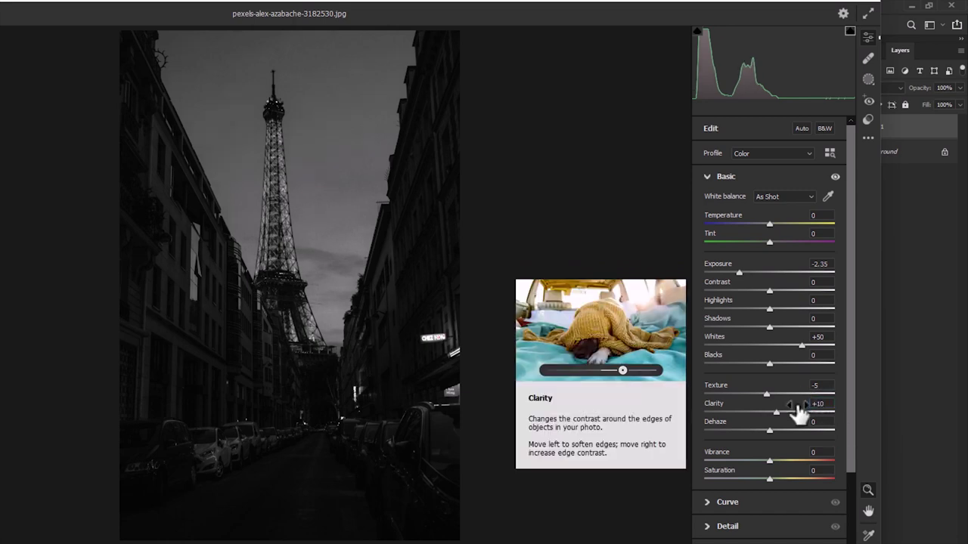
pyautogui.press('Tab')
pyautogui.click(800, 422)
pyautogui.write('2')
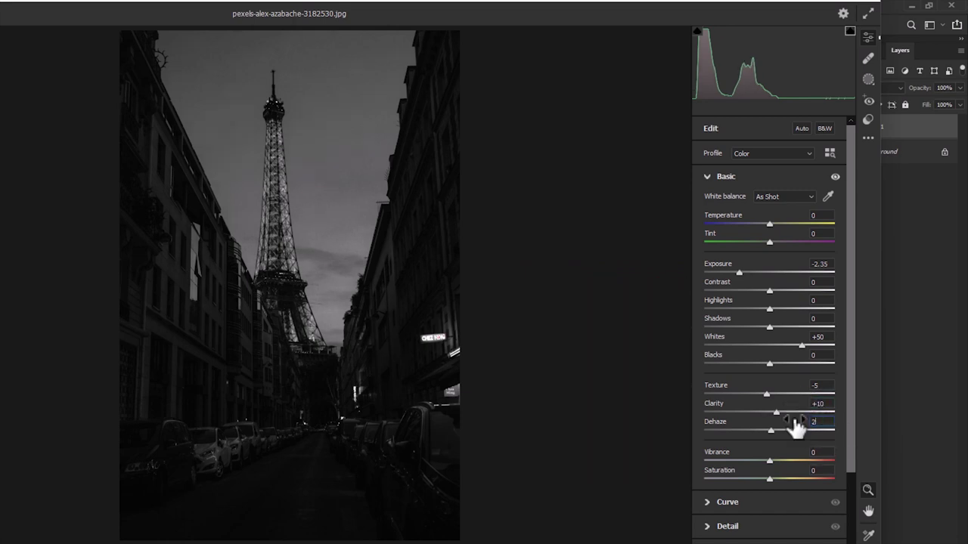
pyautogui.write('+25')
pyautogui.press('Tab')
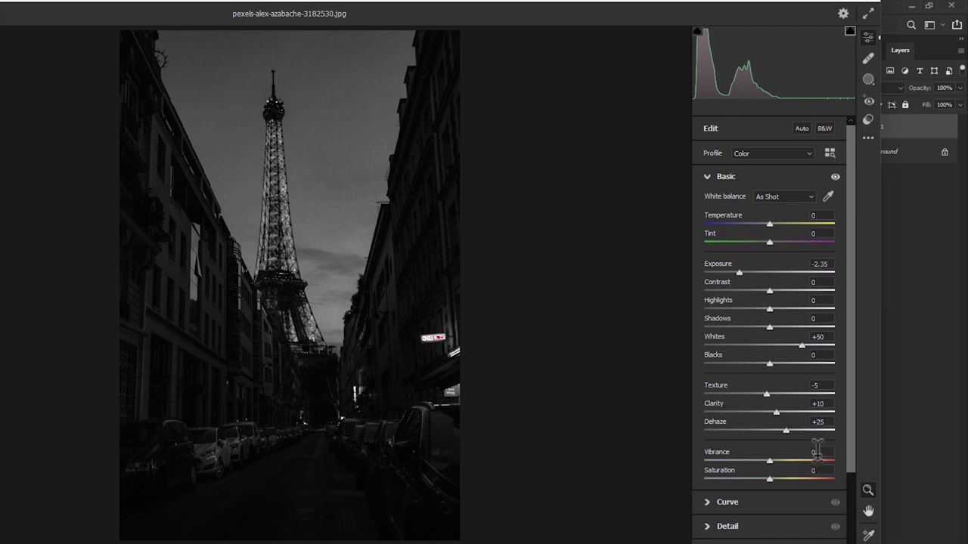
pyautogui.click(815, 452)
pyautogui.write('27')
pyautogui.write('25')
# Raise Reds and Oranges saturation in the Color Mixer to restore warm colour
pyautogui.scroll(-2, 756, 476)
pyautogui.scroll(-1, 713, 480)
pyautogui.click(709, 431)
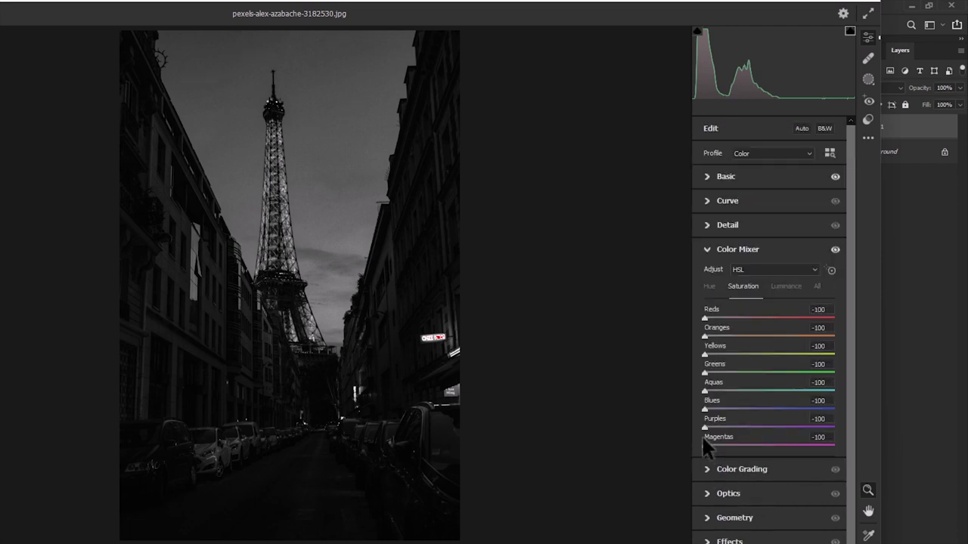
pyautogui.moveTo(705, 318)
pyautogui.mouseDown()
pyautogui.moveTo(734, 319)
pyautogui.moveTo(776, 342)
pyautogui.mouseUp()
pyautogui.moveTo(709, 338); pyautogui.dragTo(752, 340)
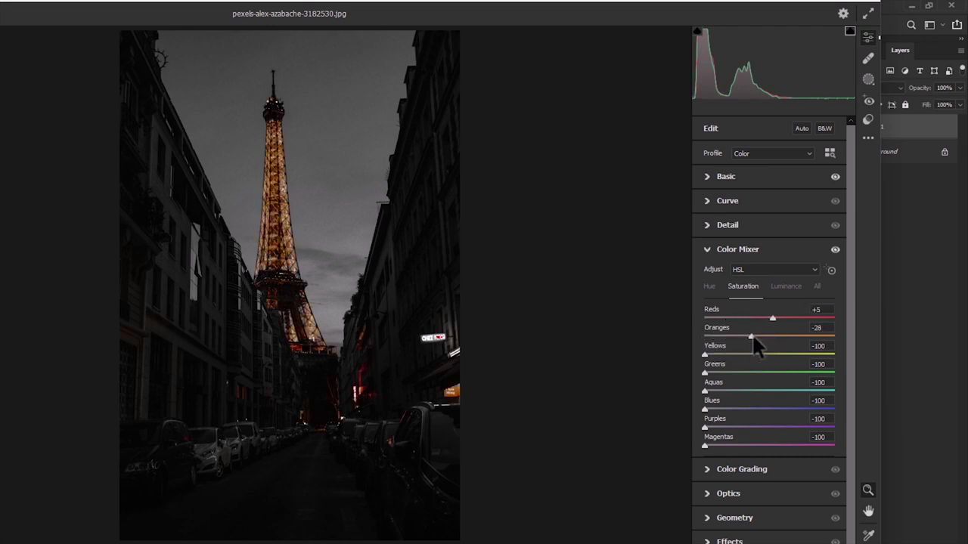
# Set Oranges hue to -19 and Luminance to Reds -31, Oranges +6
pyautogui.click(710, 287)
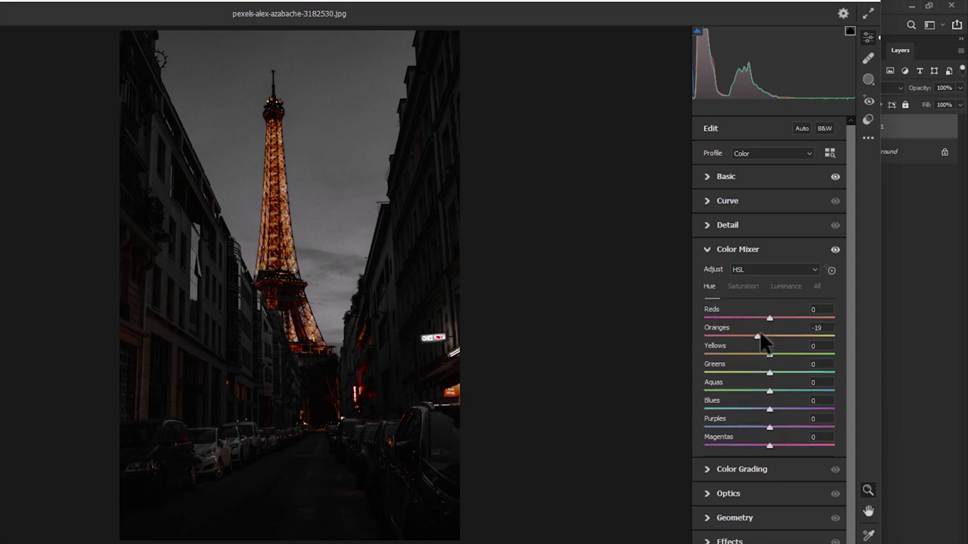
pyautogui.click(786, 287)
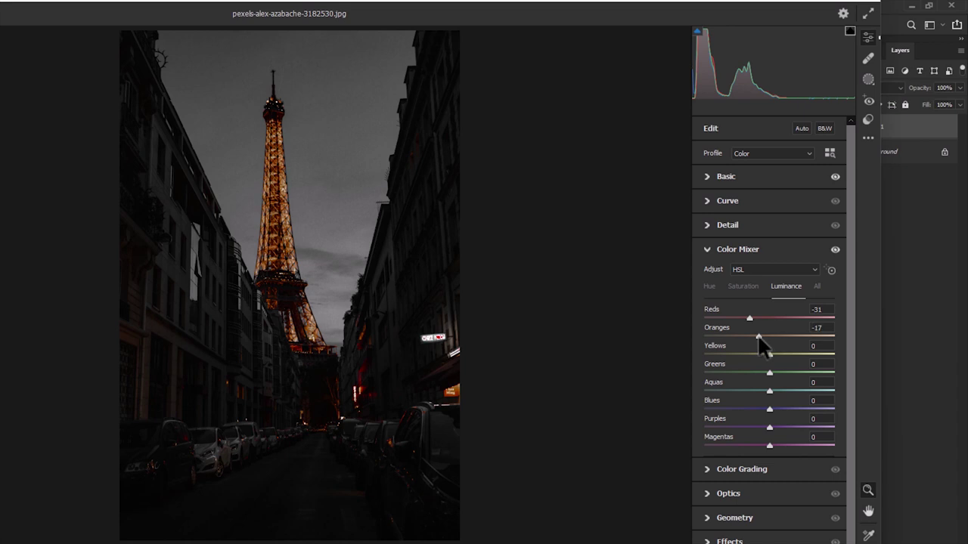
pyautogui.moveTo(769, 337); pyautogui.dragTo(773, 337)
# Color-grade shadows blue (H 218, S 6) and highlights warm orange (H 31, S 12)
pyautogui.click(709, 251)
pyautogui.click(709, 273)
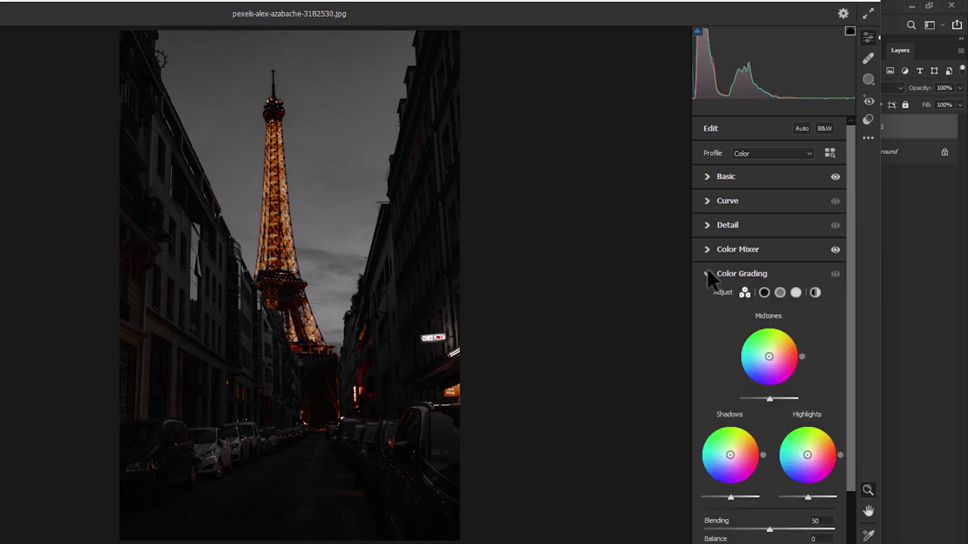
pyautogui.click(765, 293)
pyautogui.moveTo(754, 359); pyautogui.dragTo(764, 387)
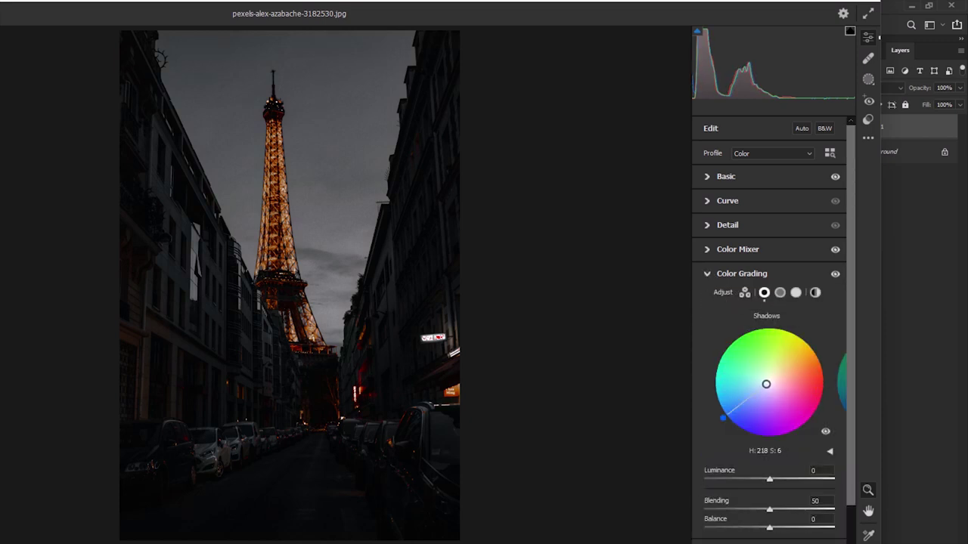
pyautogui.click(796, 293)
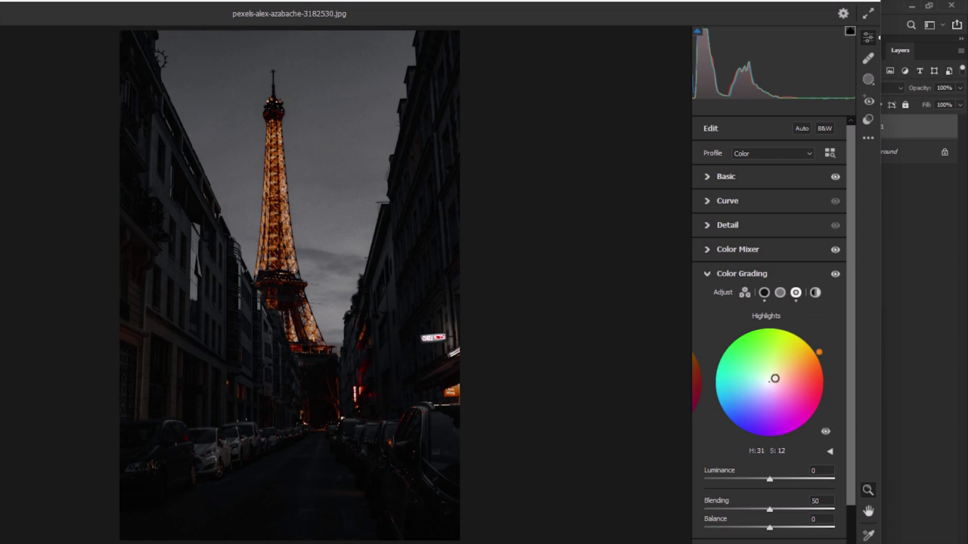
# In Calibration, set Green Primary Hue to +59 and Saturation to -49
pyautogui.click(709, 272)
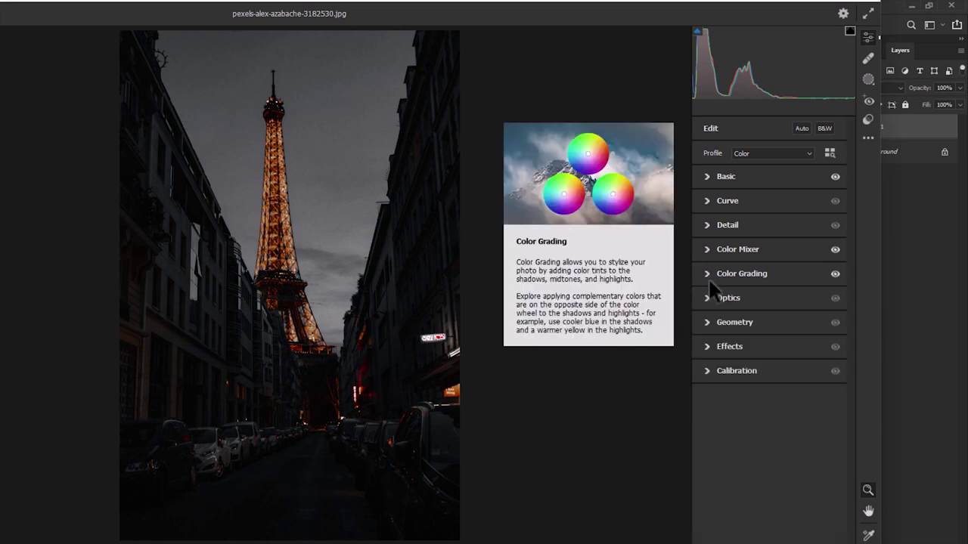
pyautogui.click(703, 371)
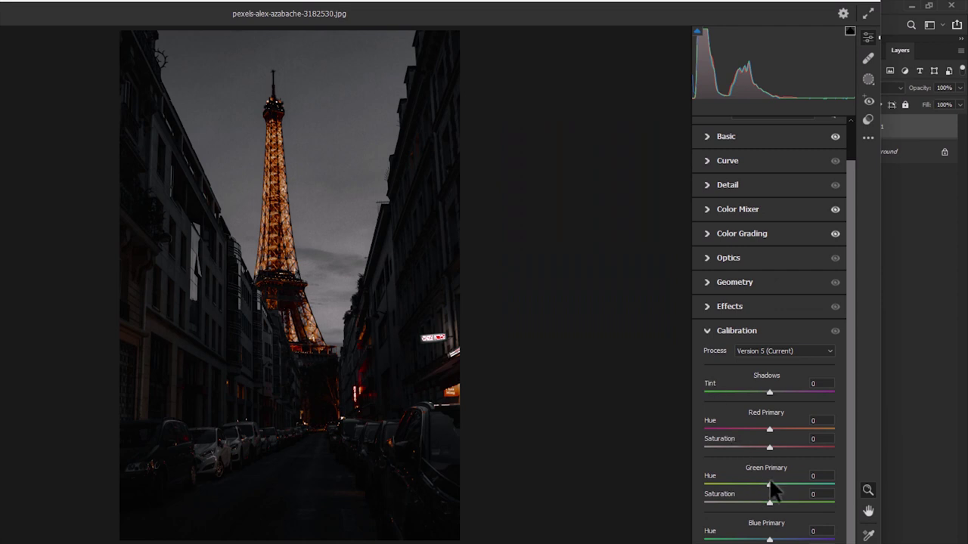
pyautogui.moveTo(789, 486)
pyautogui.mouseDown()
pyautogui.moveTo(807, 488)
pyautogui.moveTo(740, 503)
pyautogui.mouseUp()
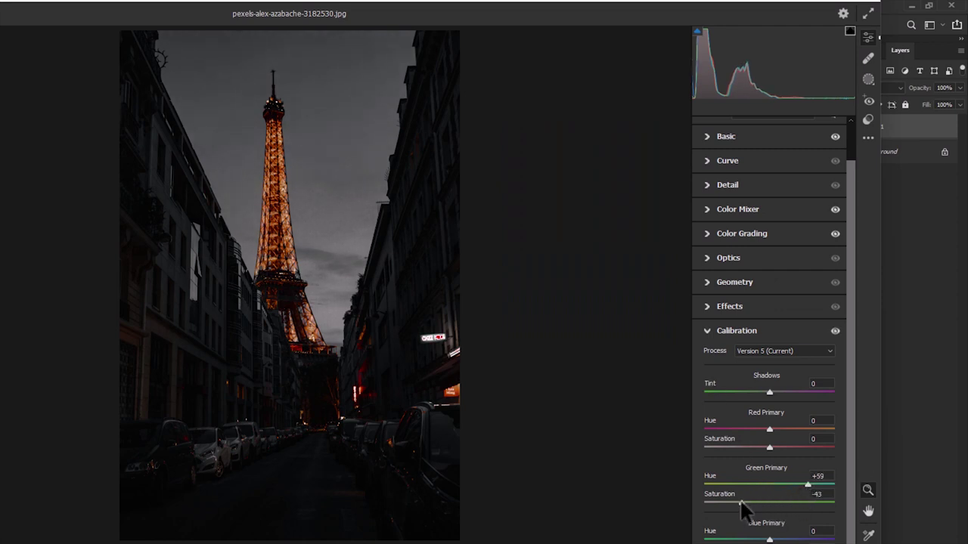
# Set the Optics Vignette amount to -35
pyautogui.click(709, 333)
pyautogui.click(710, 298)
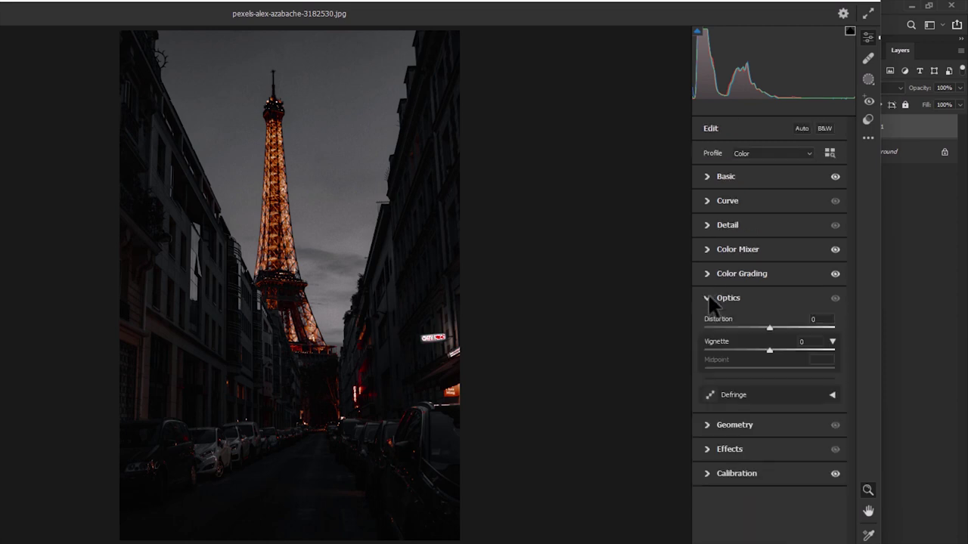
pyautogui.moveTo(768, 351)
pyautogui.mouseDown()
pyautogui.moveTo(803, 353)
pyautogui.moveTo(762, 346)
pyautogui.moveTo(746, 362)
pyautogui.mouseUp()
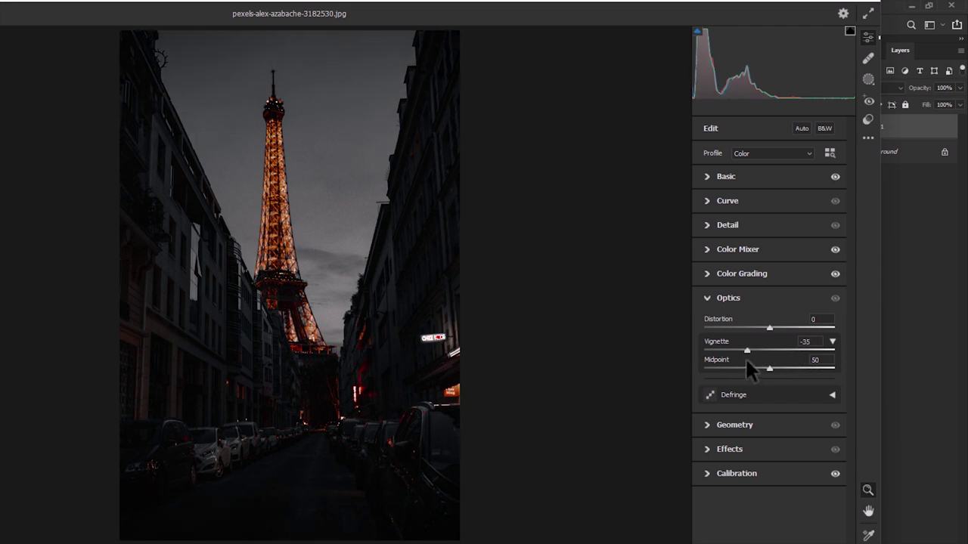
pyautogui.click(715, 302)
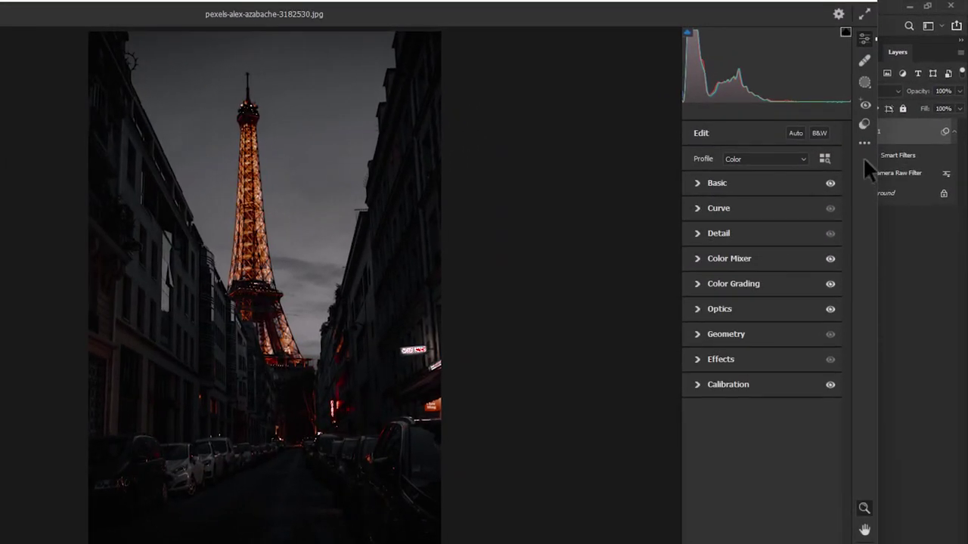
# Save the current settings as Camera Raw preset 'Dark' and apply the filter to Layer 1
pyautogui.click(865, 145)
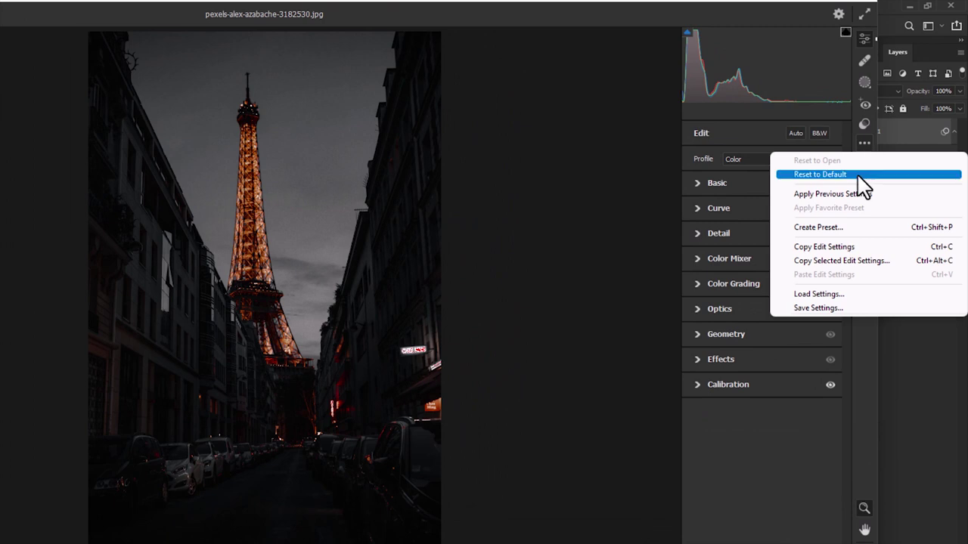
pyautogui.click(847, 229)
pyautogui.write('Dark')
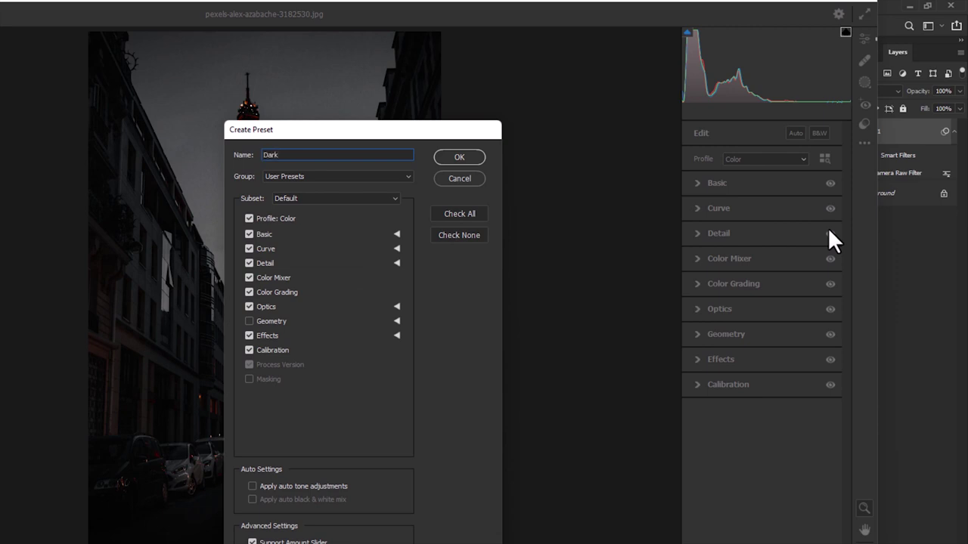
pyautogui.click(461, 157)
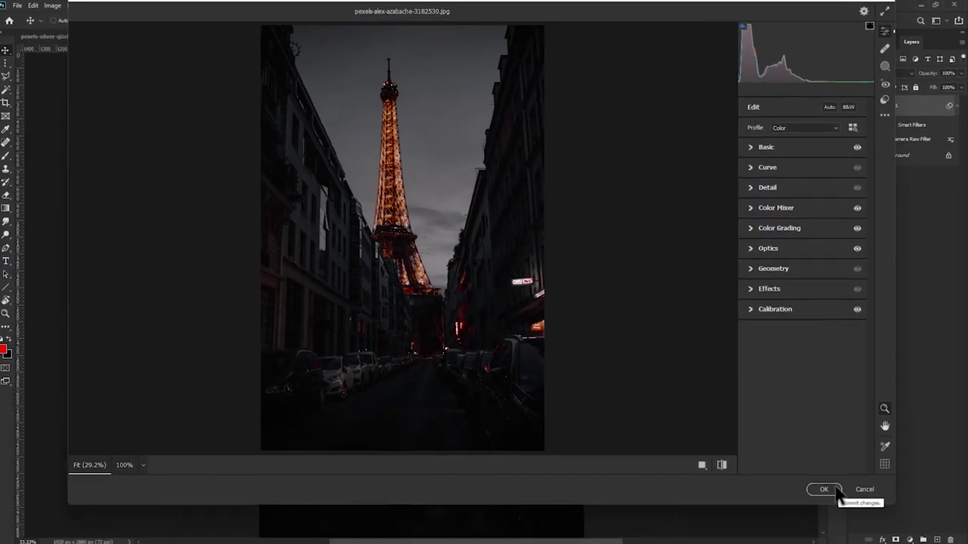
pyautogui.click(824, 489)
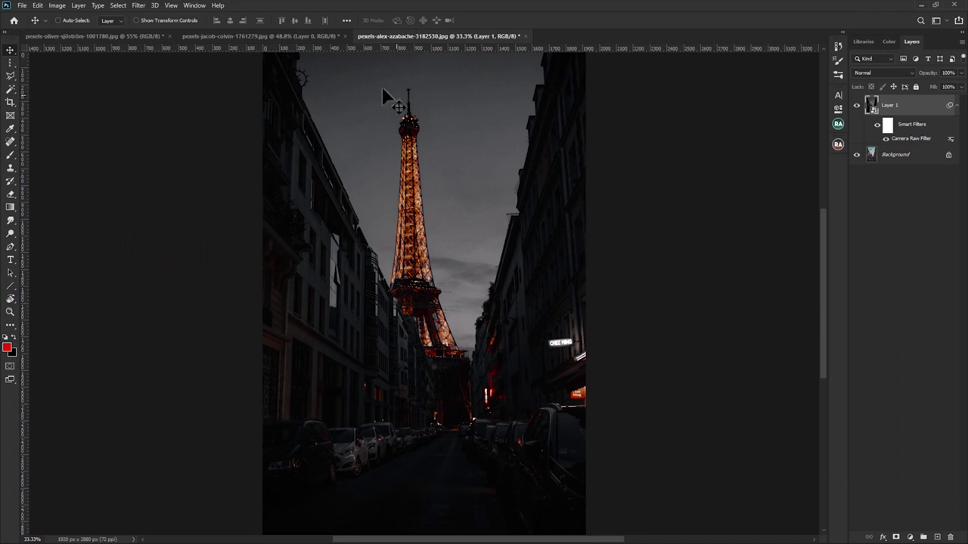
# On the forest bridge photo, duplicate Layer 0 and convert Layer 0 copy to a smart object
pyautogui.click(297, 37)
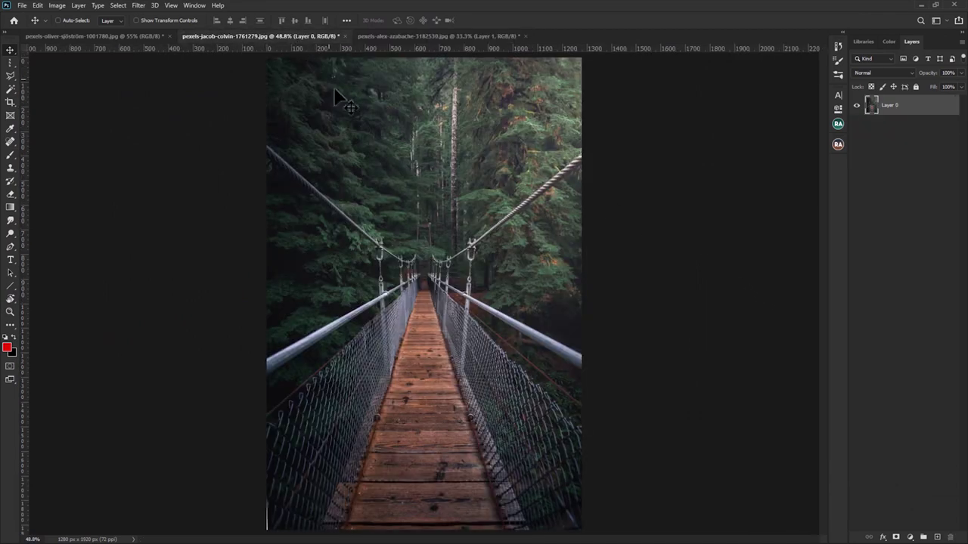
pyautogui.hotkey('ctrl', 'j')
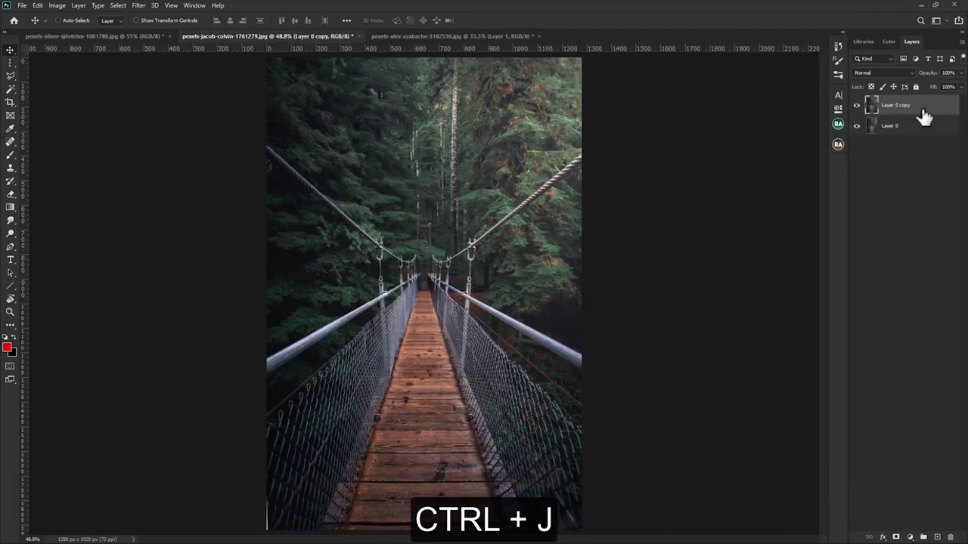
pyautogui.rightClick(924, 115)
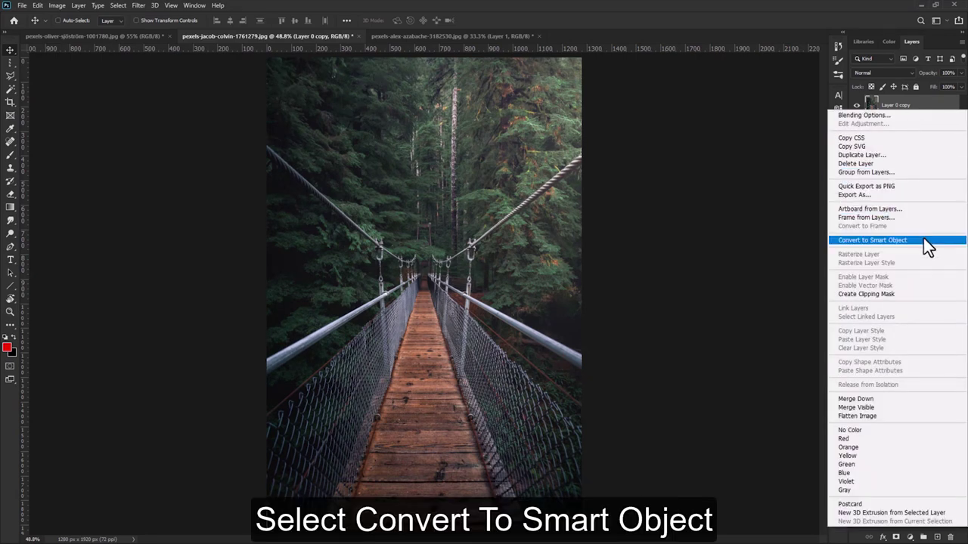
pyautogui.click(924, 240)
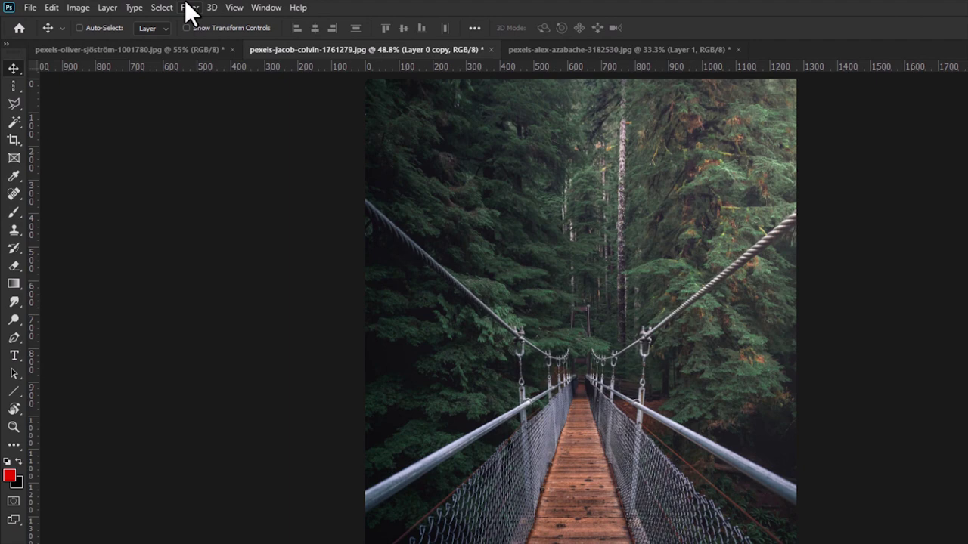
pyautogui.click(187, 7)
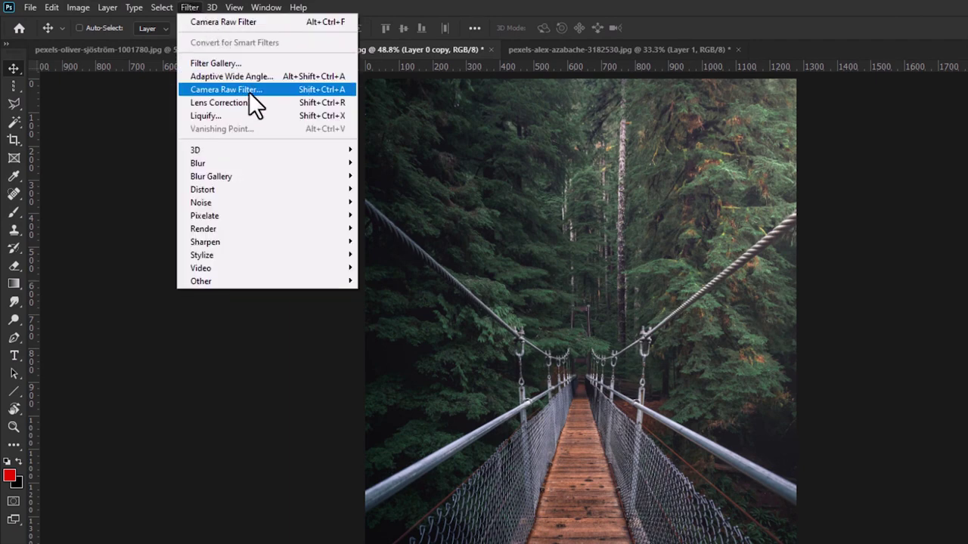
# Apply the saved Dark user preset to the bridge photo's Layer 0 copy with the Camera Raw Filter
pyautogui.click(246, 91)
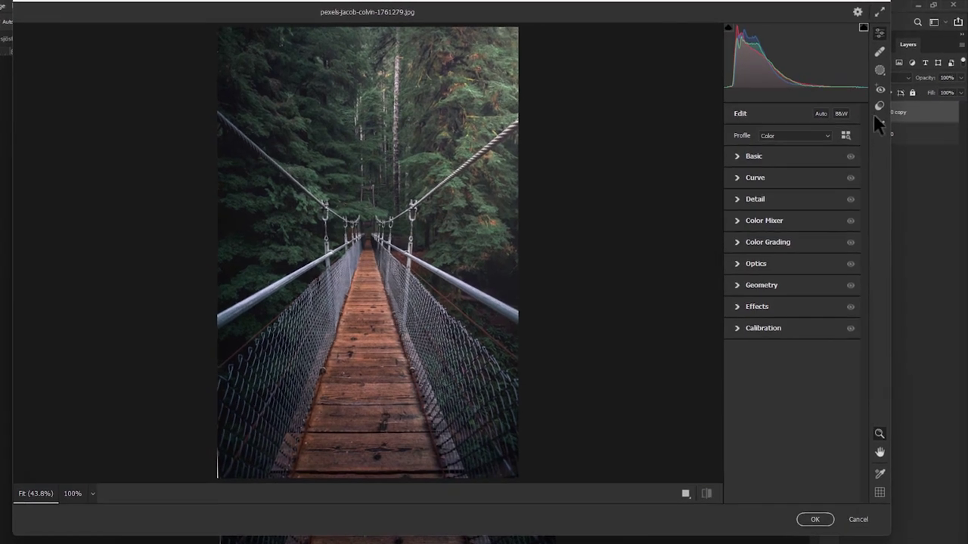
pyautogui.click(885, 99)
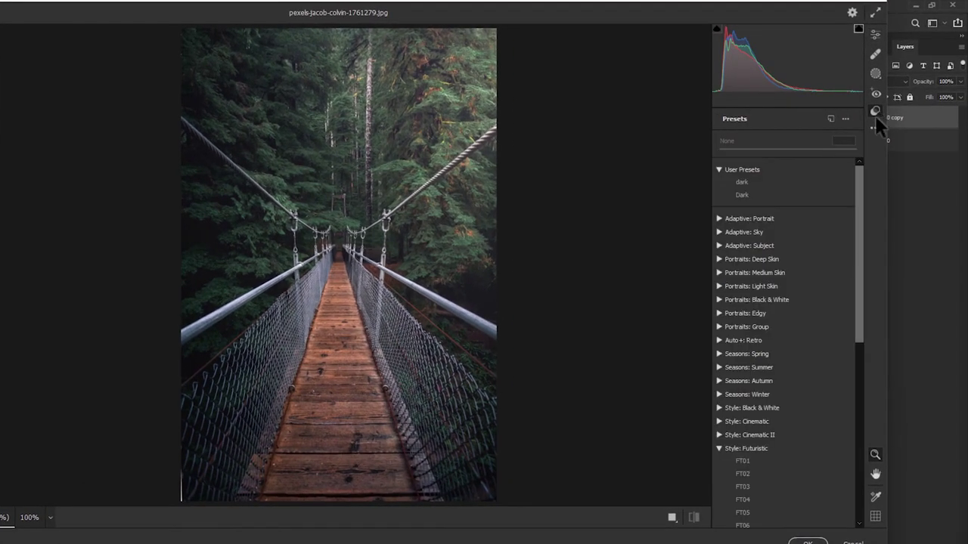
pyautogui.click(769, 192)
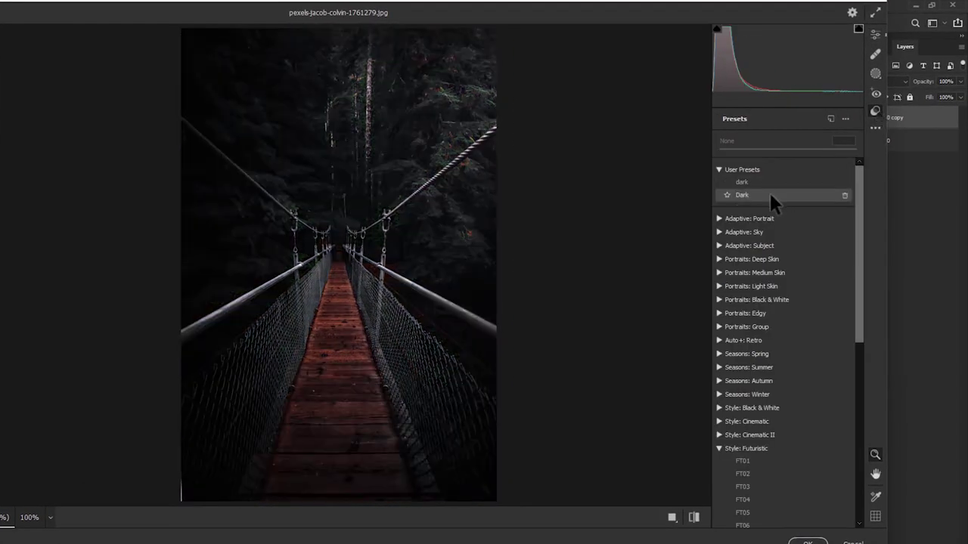
pyautogui.click(770, 195)
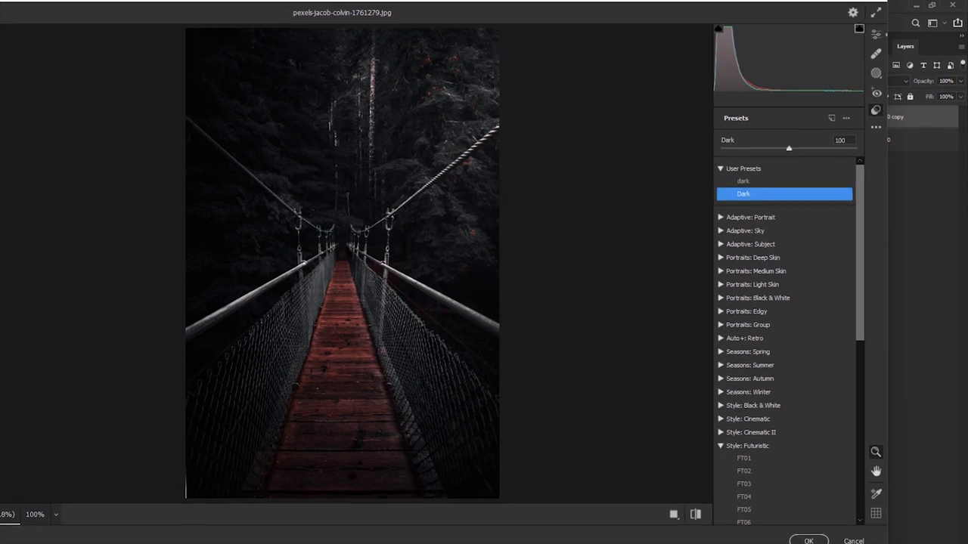
pyautogui.click(820, 487)
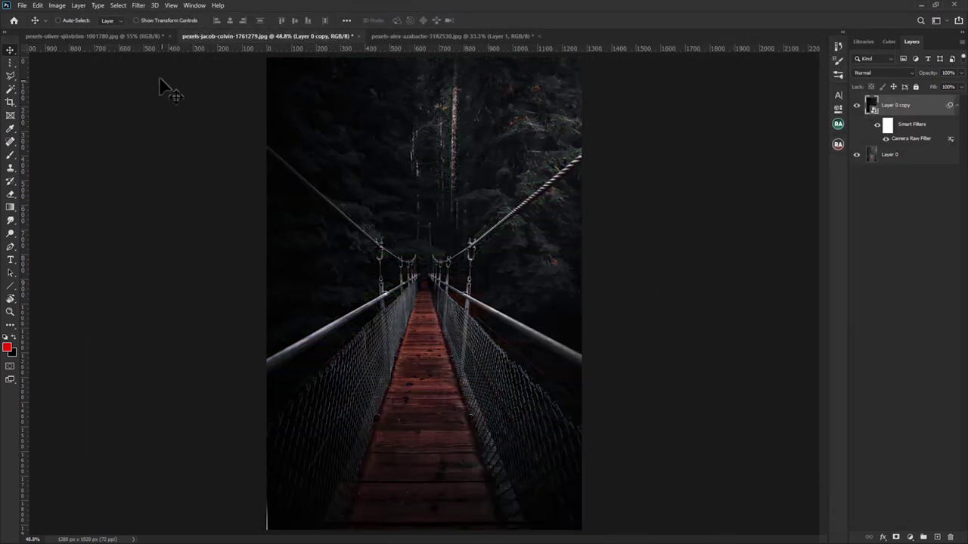
# On the waterfall photo, duplicate the Background as Layer 1 and convert it to a smart object
pyautogui.click(98, 36)
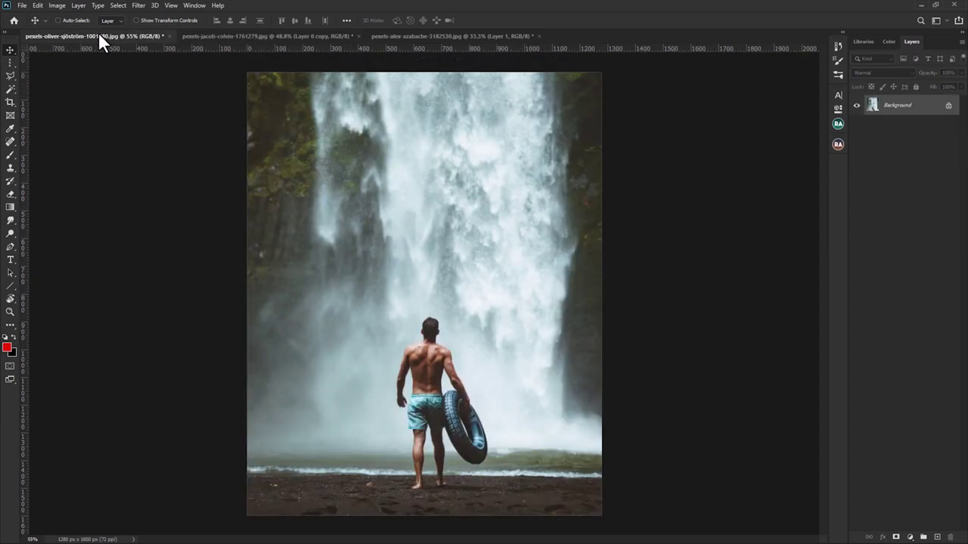
pyautogui.hotkey('ctrl', 'j')
pyautogui.rightClick(922, 112)
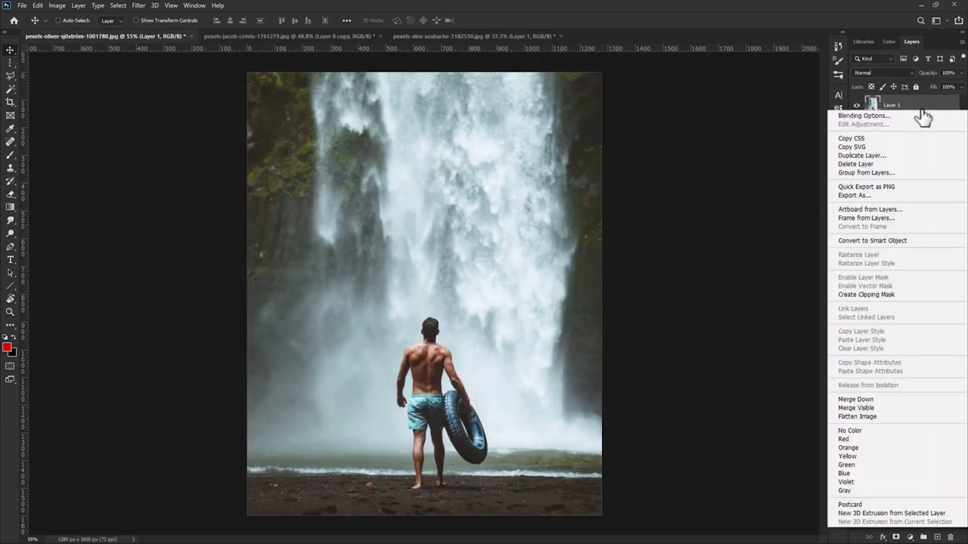
pyautogui.click(920, 241)
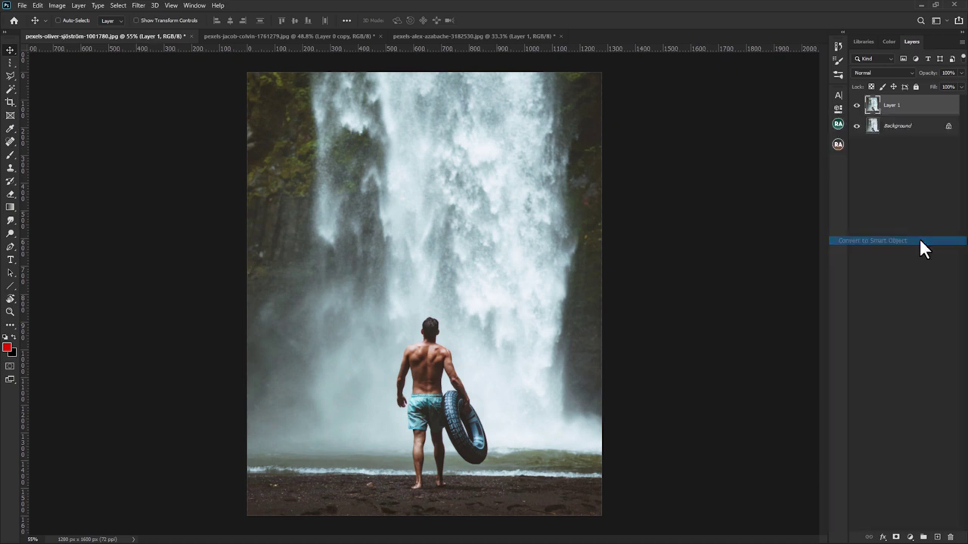
pyautogui.click(139, 6)
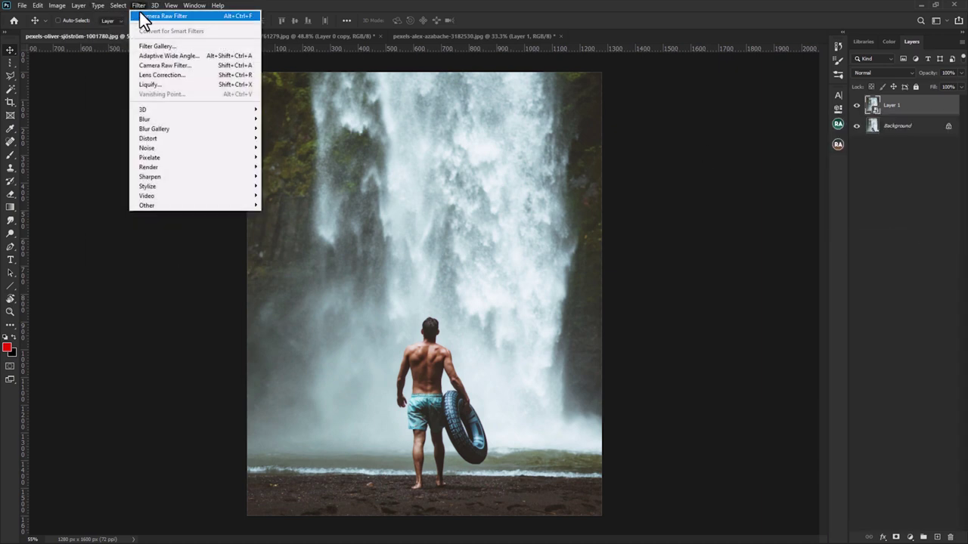
# Run the Camera Raw Filter on the waterfall's Layer 1 with the Dark user preset
pyautogui.click(149, 65)
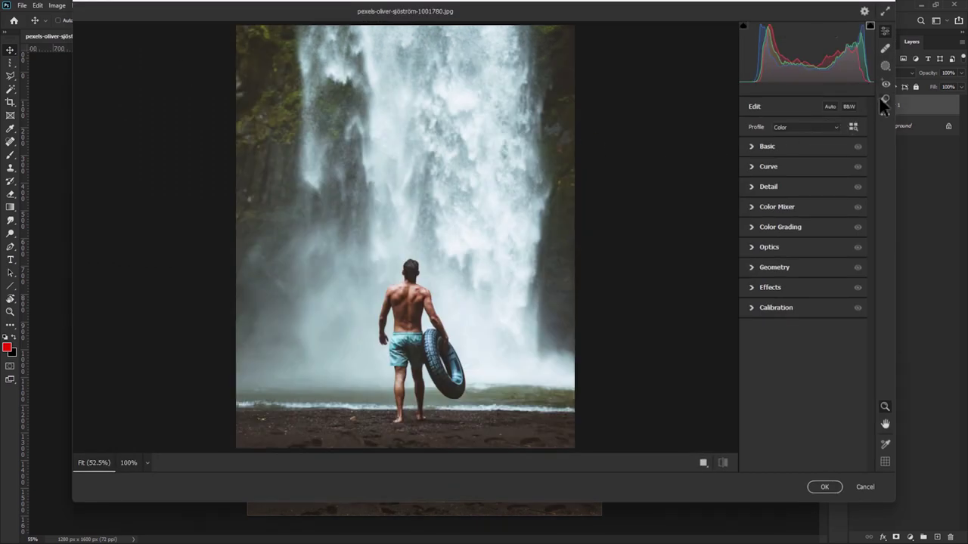
pyautogui.click(882, 101)
pyautogui.click(794, 171)
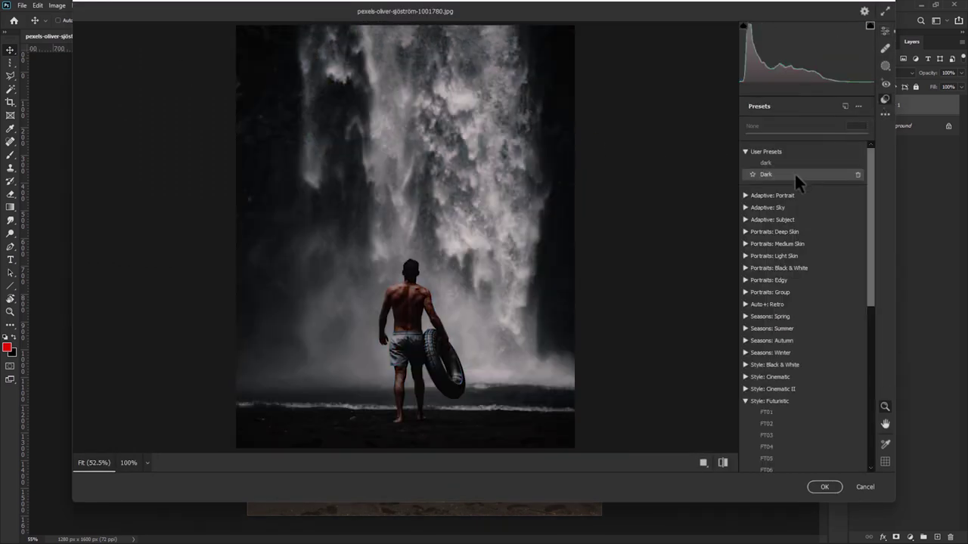
pyautogui.click(794, 173)
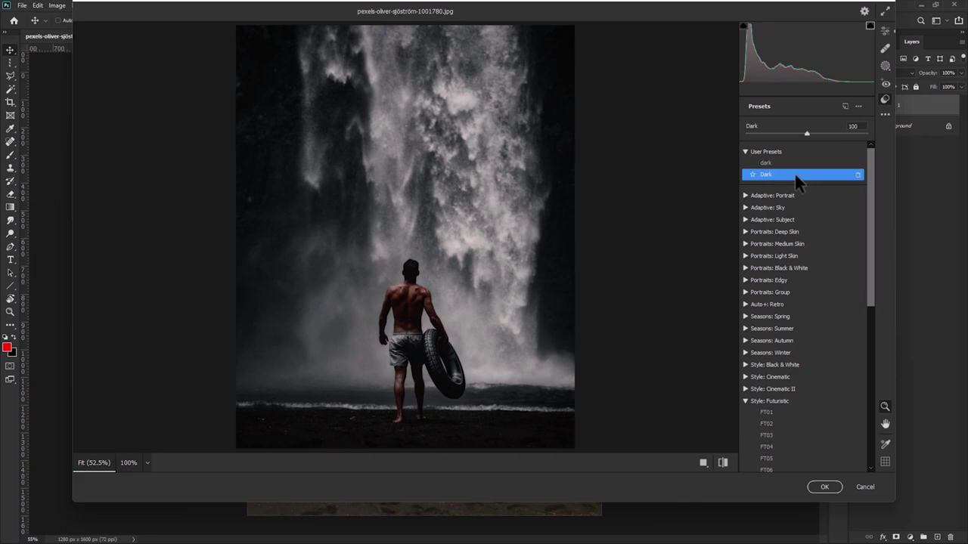
pyautogui.click(827, 488)
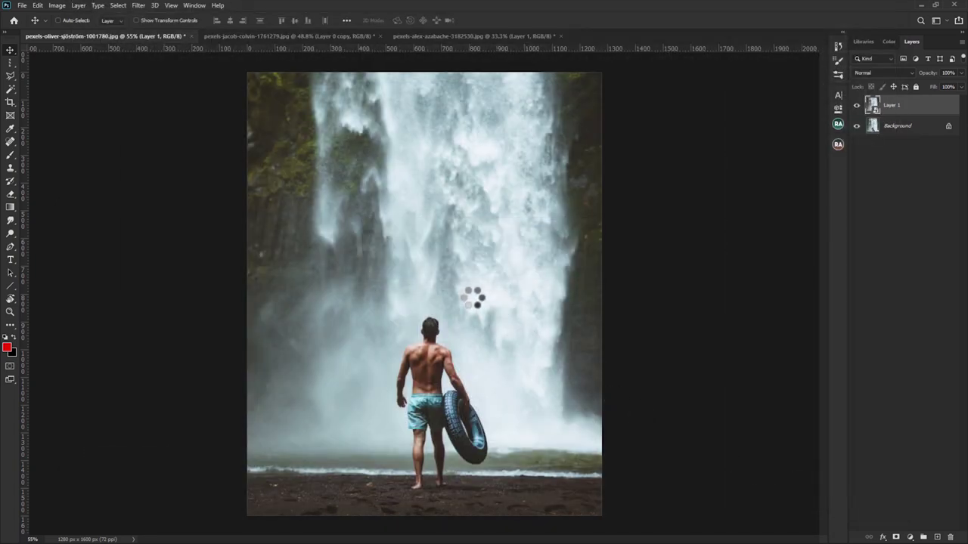